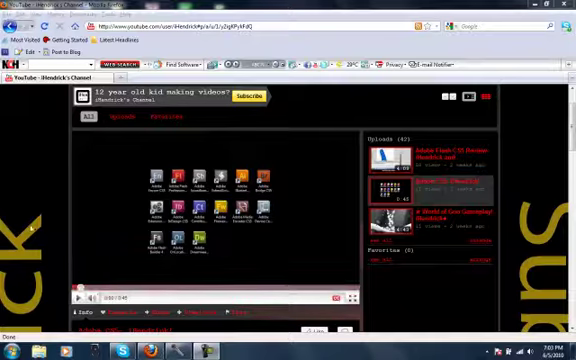
scroll(28, 213, down, 3)
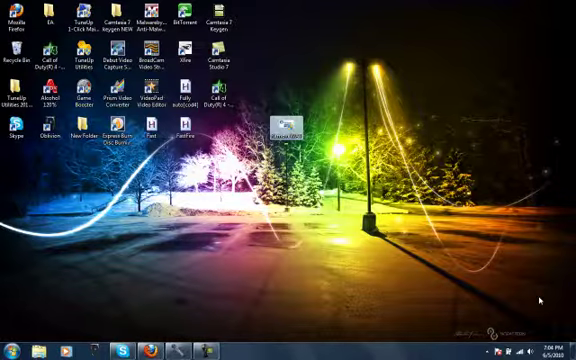
Deselect the RemoveWAT icon, then place it beside FastFire on the desktop and select it.
drag(476, 181, 575, 205)
mouse_move(519, 323)
mouse_down()
mouse_move(541, 334)
mouse_move(546, 305)
mouse_up()
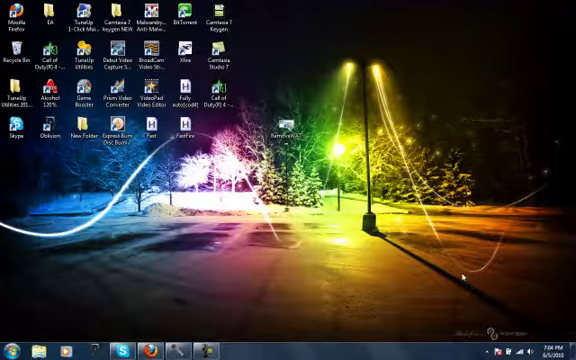
drag(285, 128, 218, 128)
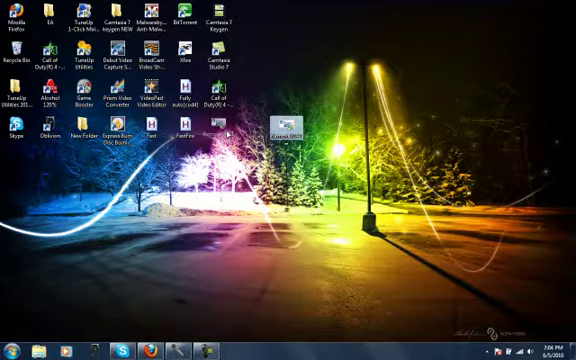
click(220, 128)
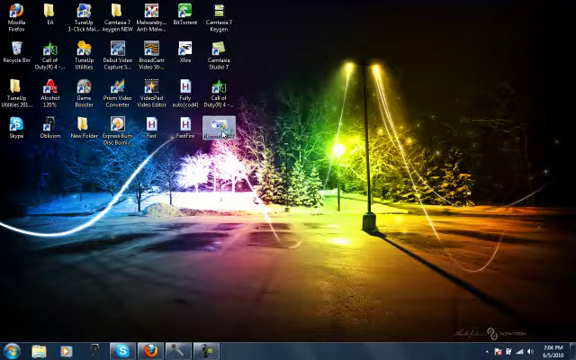
Run RemoveWAT from its desktop icon and move the Sound Recorder window down out of the way.
double_click(222, 131)
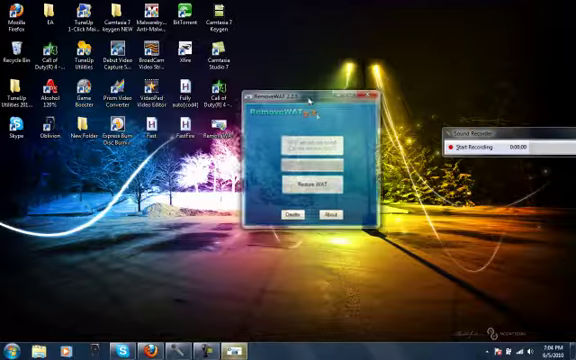
drag(560, 133, 408, 340)
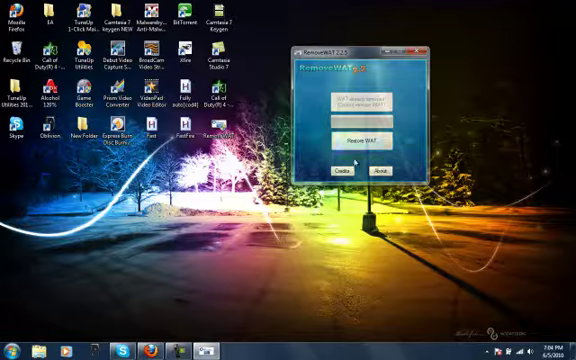
key(super)
Open Control Panel maximized and go to System and Security > System.
click(140, 233)
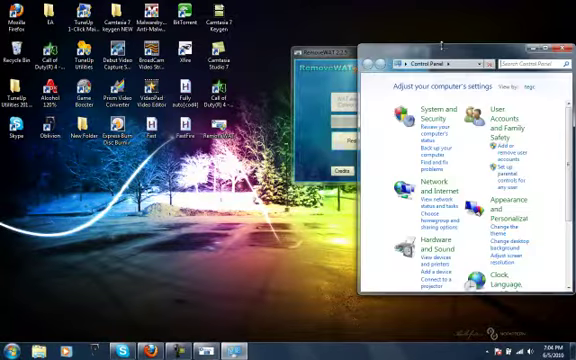
double_click(441, 46)
click(176, 66)
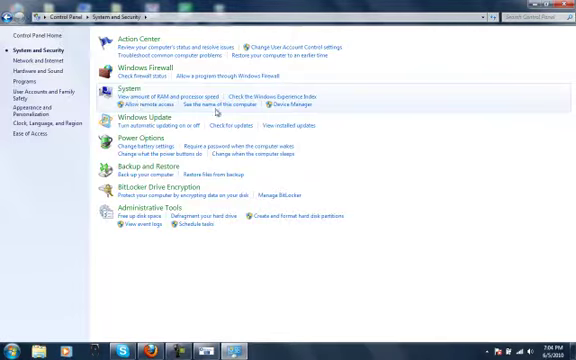
click(168, 97)
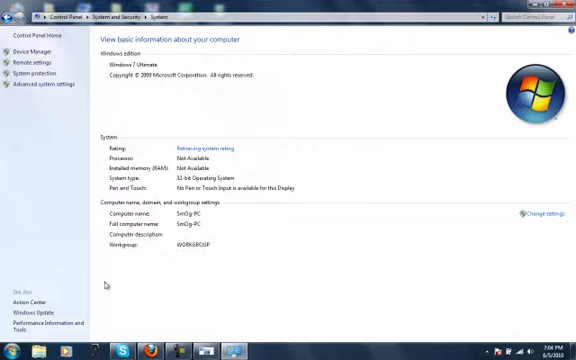